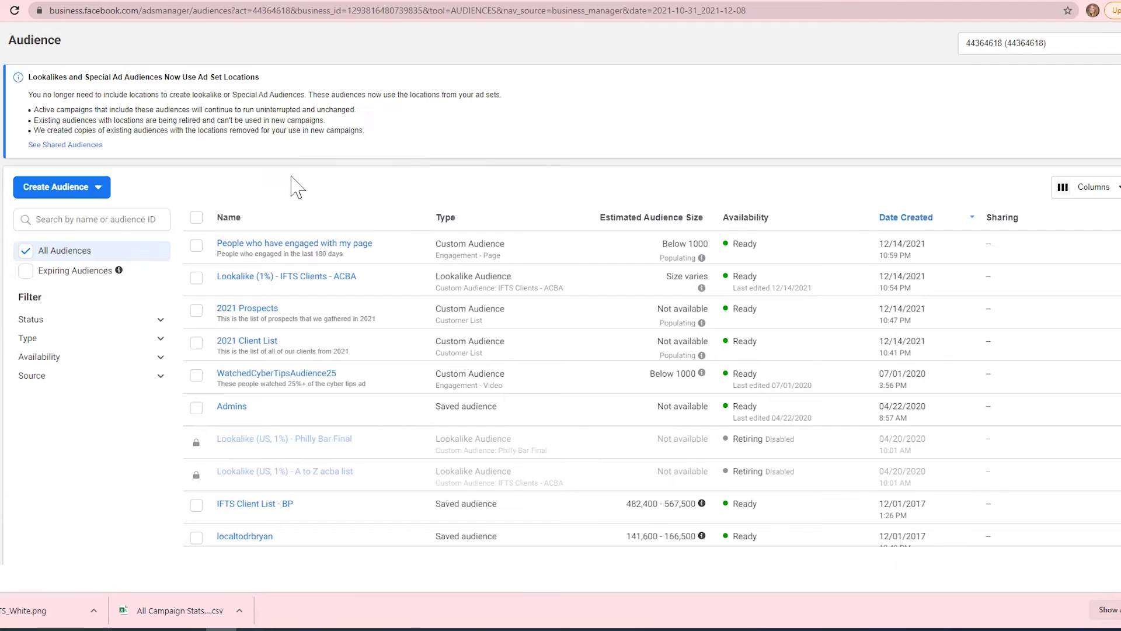
- Start a new Custom Audience from Create Audience and pick Website as its source
{"action": "left_click", "coordinate": [75, 194]}
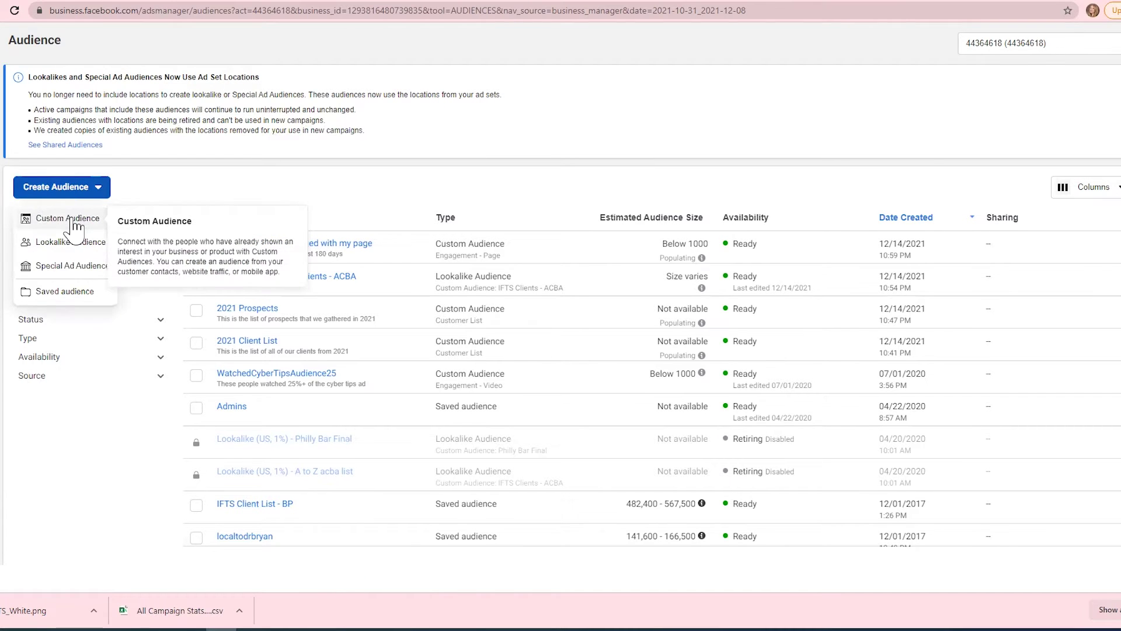
{"action": "left_click", "coordinate": [76, 225]}
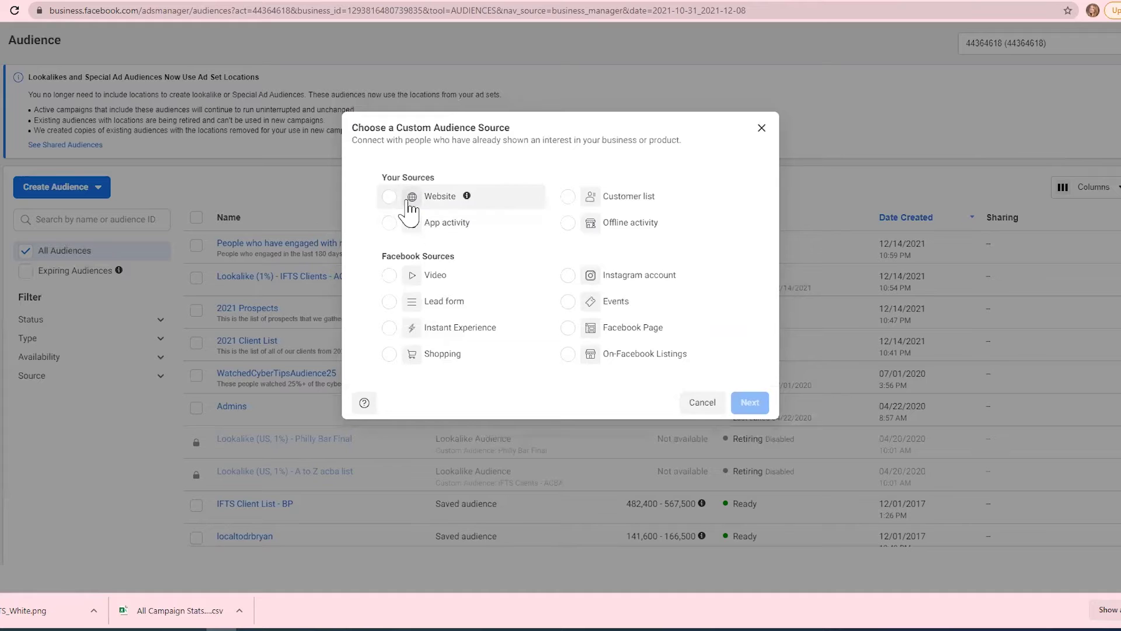
{"action": "left_click", "coordinate": [390, 204]}
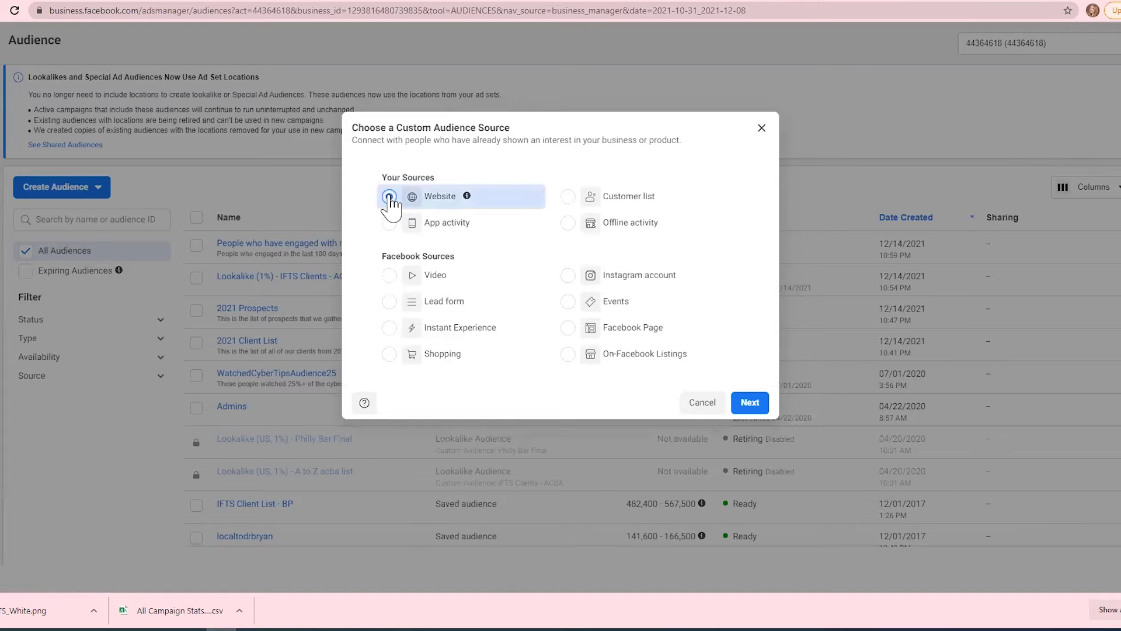
- Use the existing pixel as the source and include all website visitors, keeping 30-day retention
{"action": "left_click", "coordinate": [746, 408]}
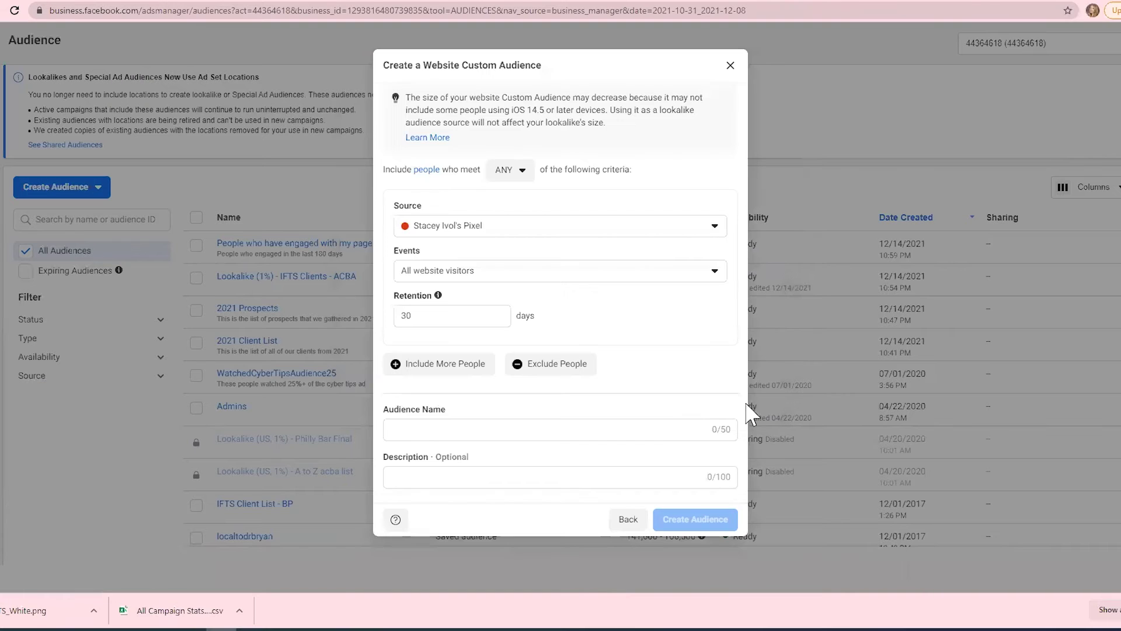
{"action": "left_click", "coordinate": [594, 239]}
{"action": "left_click", "coordinate": [594, 262]}
{"action": "left_click", "coordinate": [509, 273]}
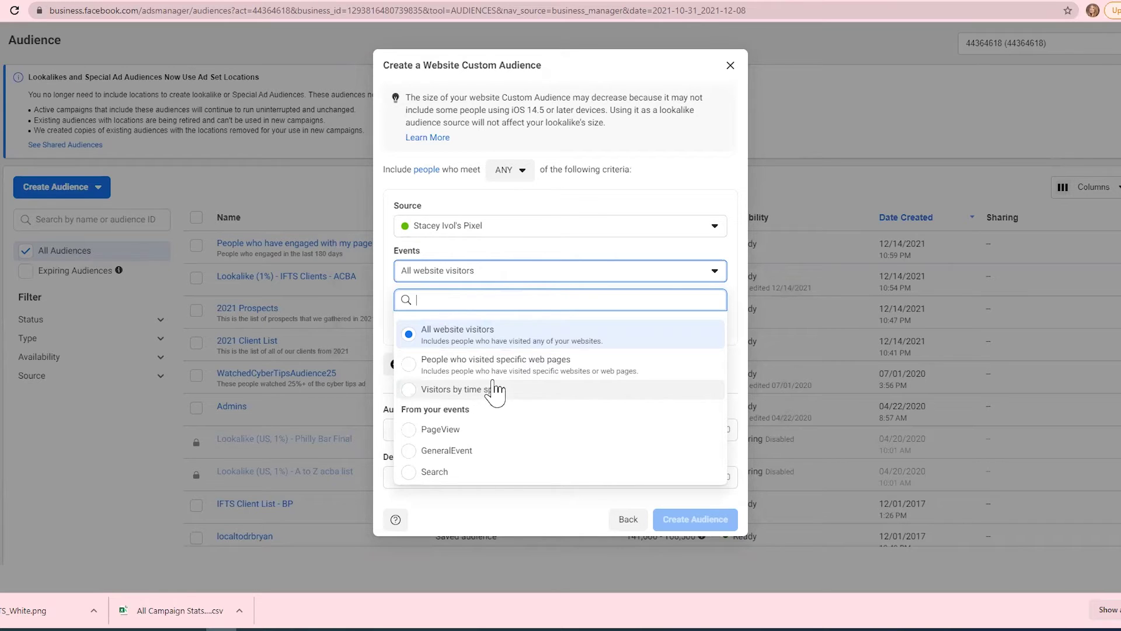
{"action": "left_click", "coordinate": [522, 347]}
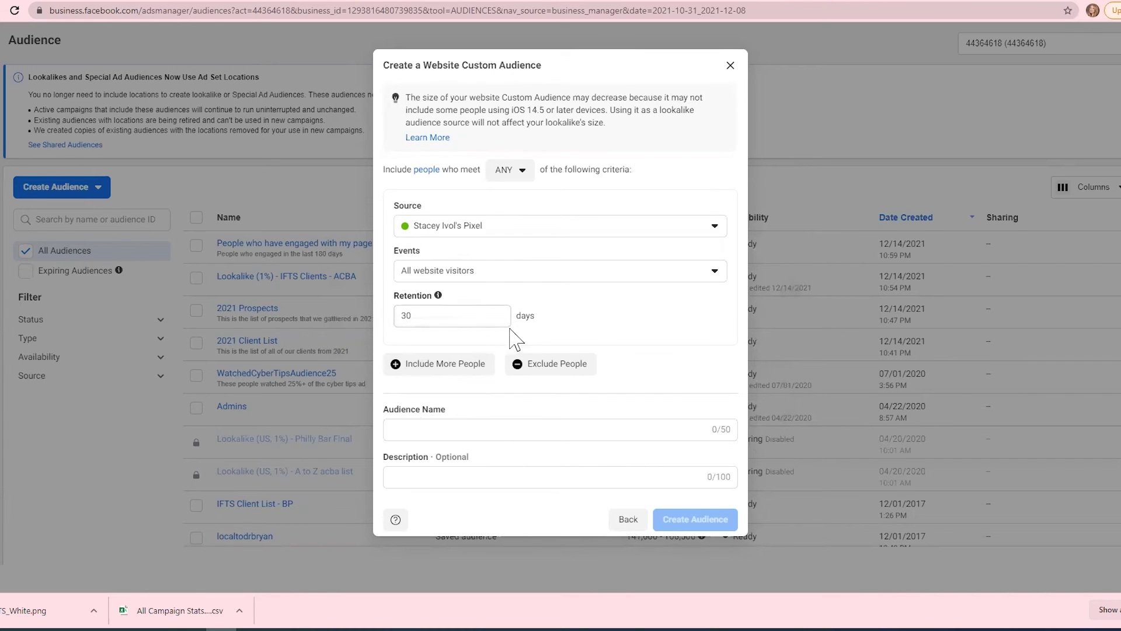
- Name the audience 'Website Pixel Audience' and add the description '30 day retention'
{"action": "left_click", "coordinate": [436, 434]}
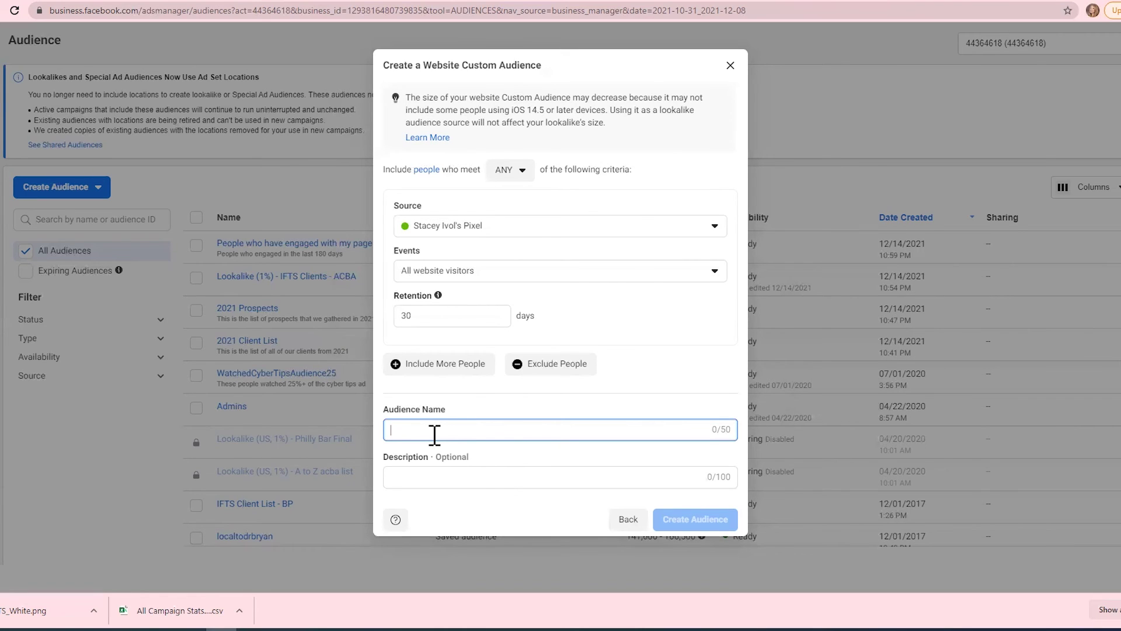
{"action": "type", "text": "Website"}
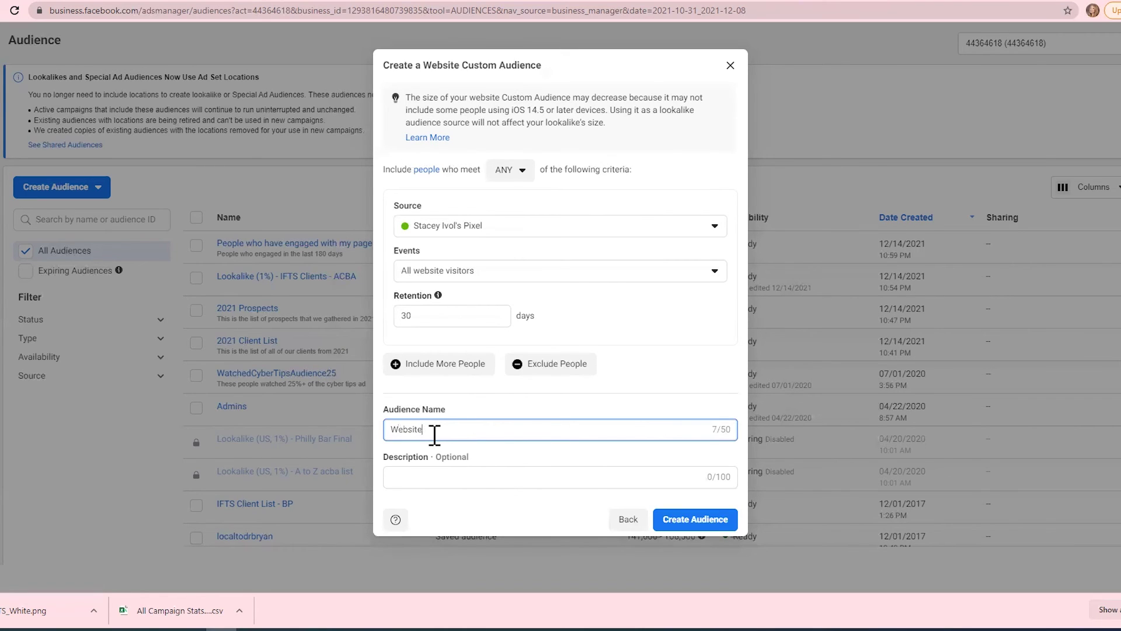
{"action": "type", "text": " Pixel"}
{"action": "type", "text": " Audie"}
{"action": "type", "text": "ence"}
{"action": "left_click", "coordinate": [443, 473]}
{"action": "left_click", "coordinate": [433, 476]}
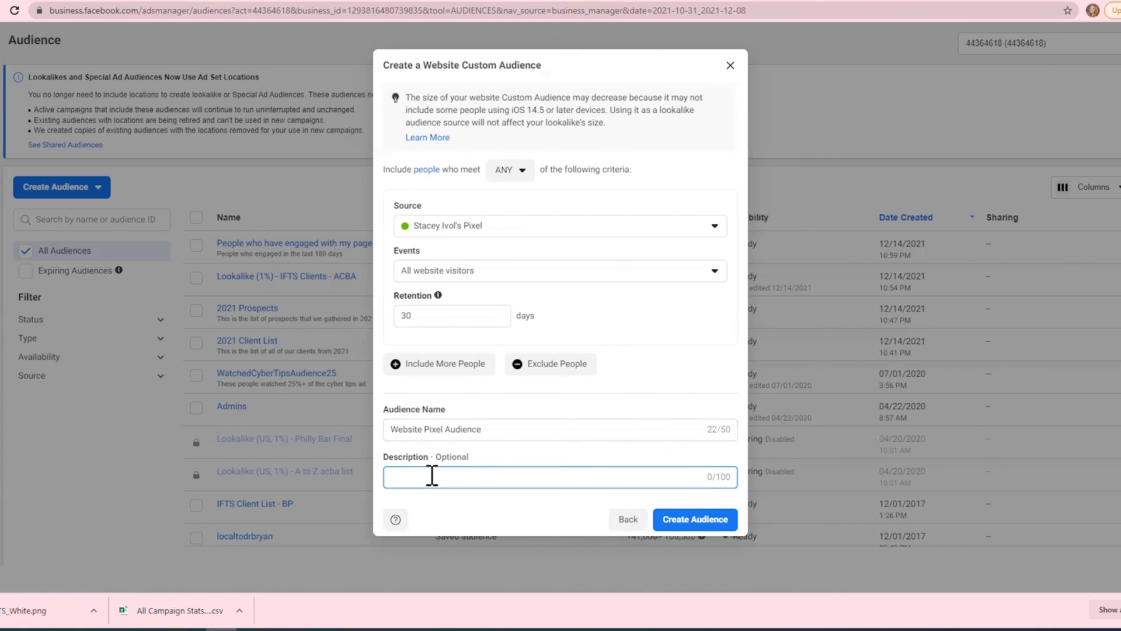
{"action": "type", "text": "30 day re"}
{"action": "type", "text": "tention"}
- Create the Website Pixel Audience and confirm it was created
{"action": "left_click", "coordinate": [667, 516]}
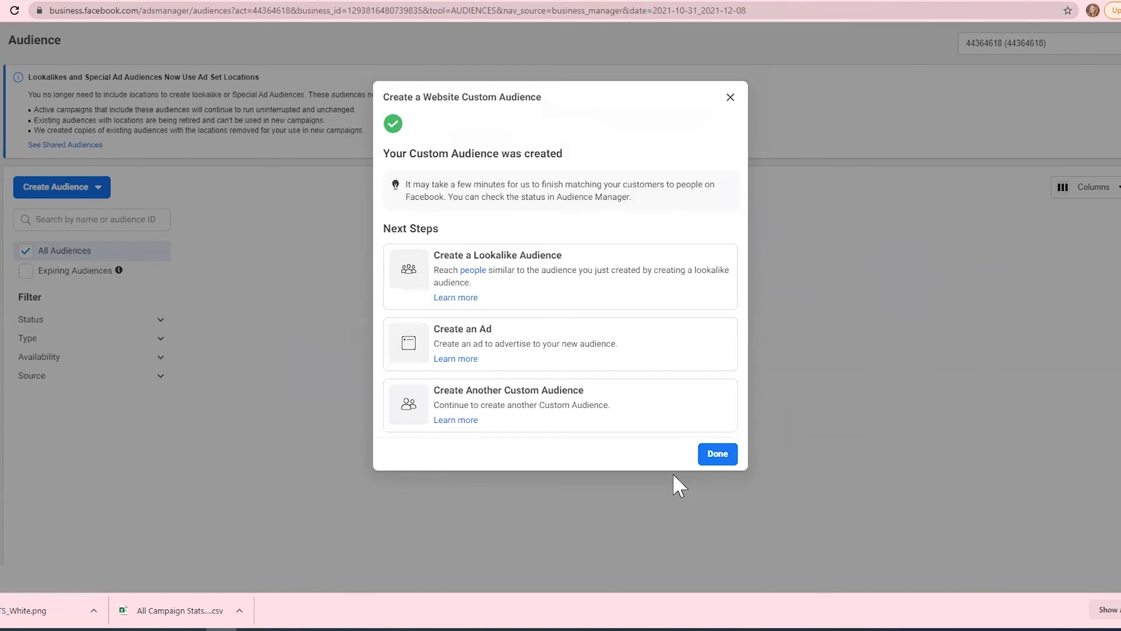